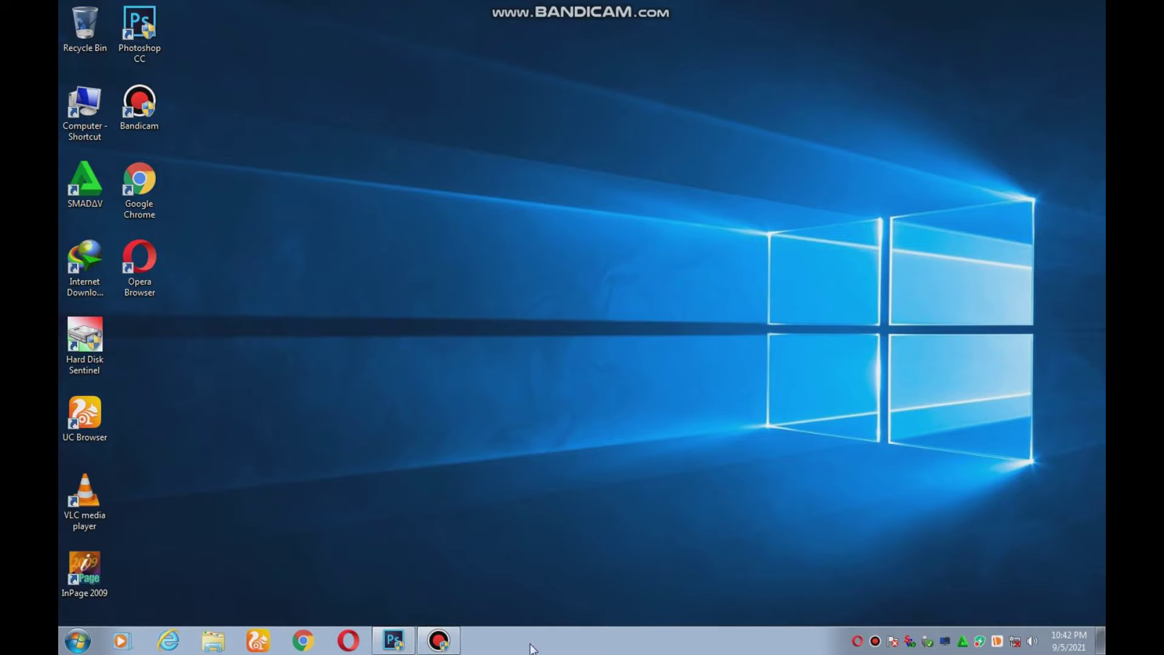
# Step: Restore Photoshop, view the red-dress version, then return to the orange-dress original
pyautogui.click(397, 641)
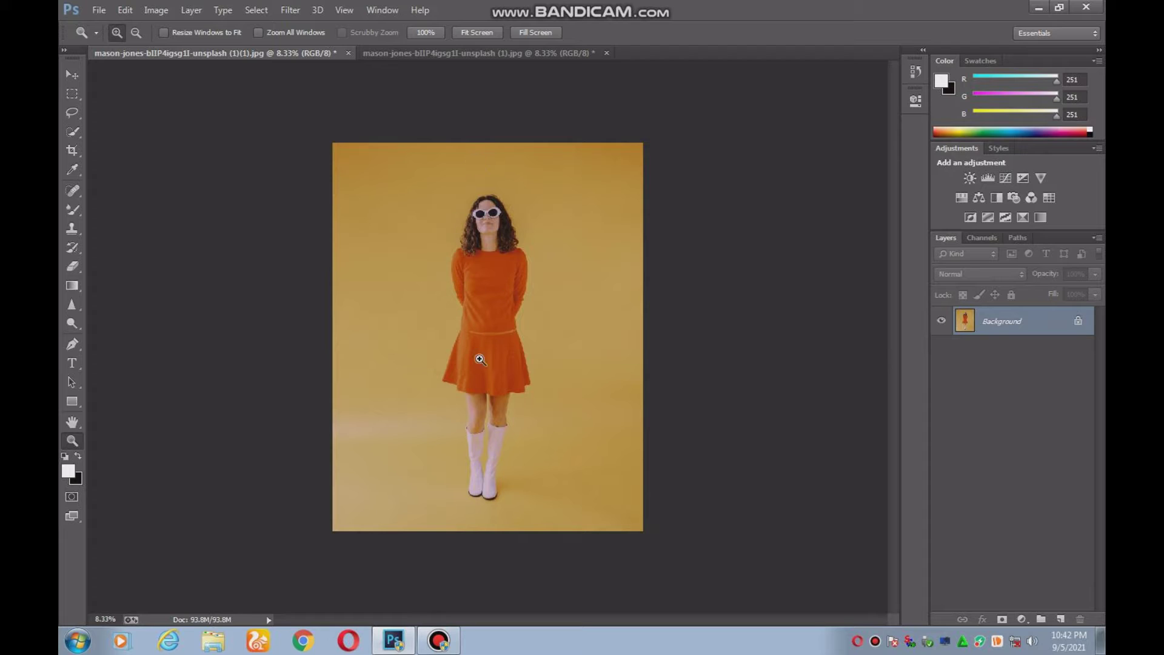
pyautogui.click(479, 55)
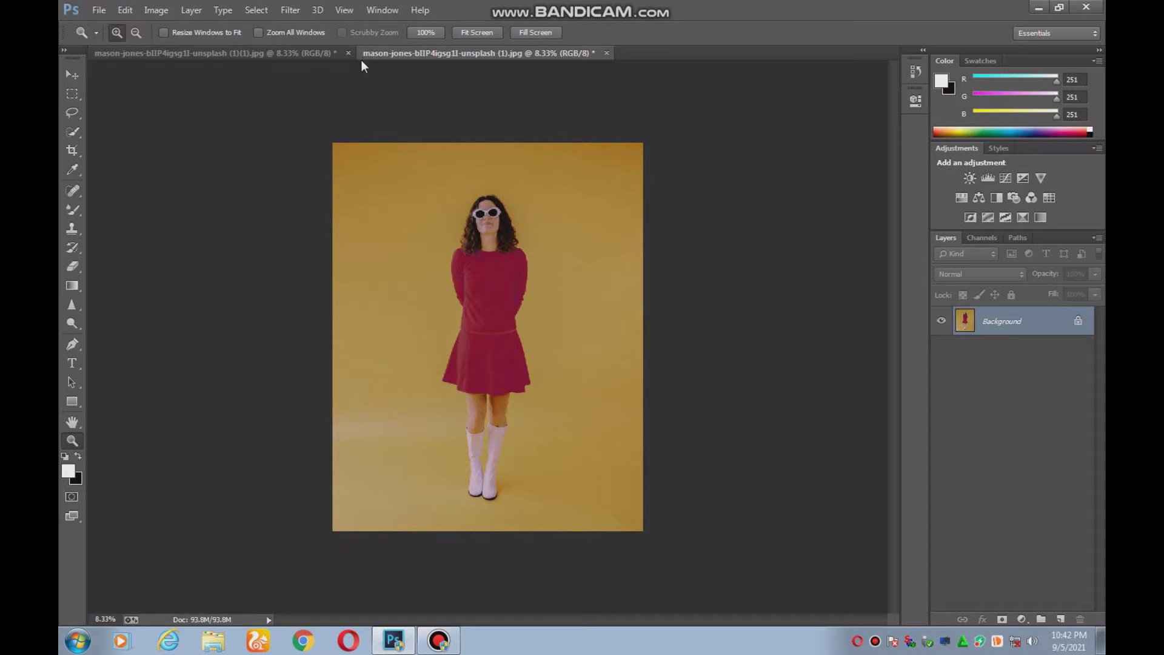
pyautogui.click(312, 52)
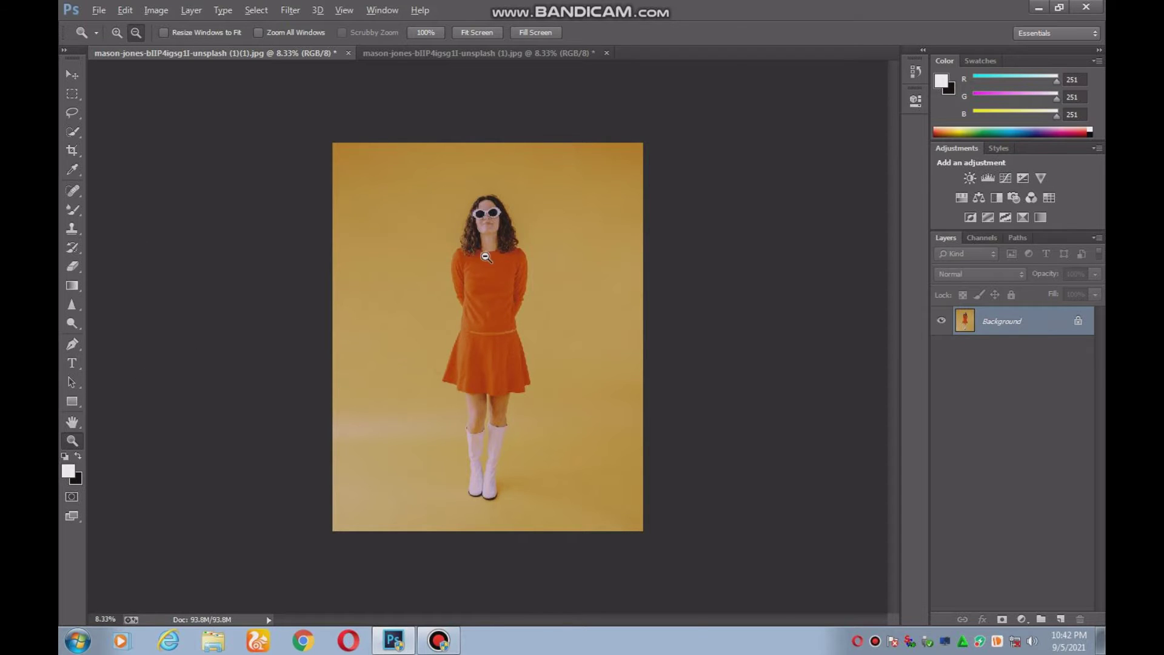
# Step: Zoom in on the photo and switch to the Quick Selection Tool
pyautogui.scroll(5, 485, 248)
pyautogui.scroll(2, 489, 152)
pyautogui.scroll(2, 498, 170)
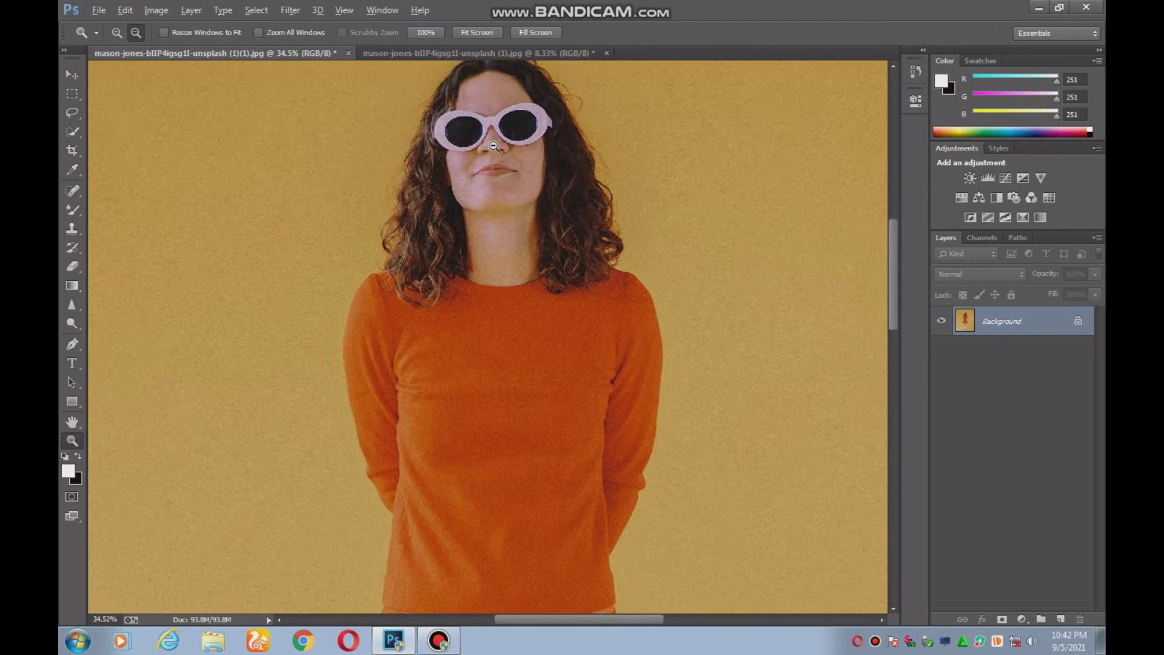
pyautogui.scroll(2, 512, 194)
pyautogui.scroll(-3, 521, 214)
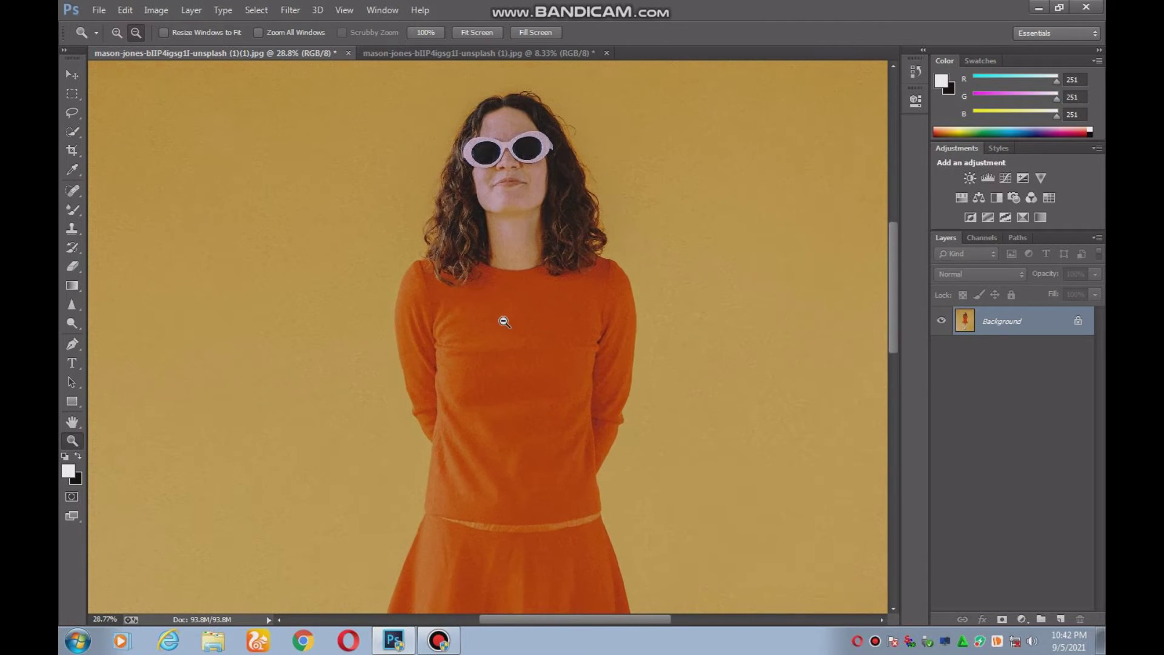
pyautogui.scroll(1, 502, 320)
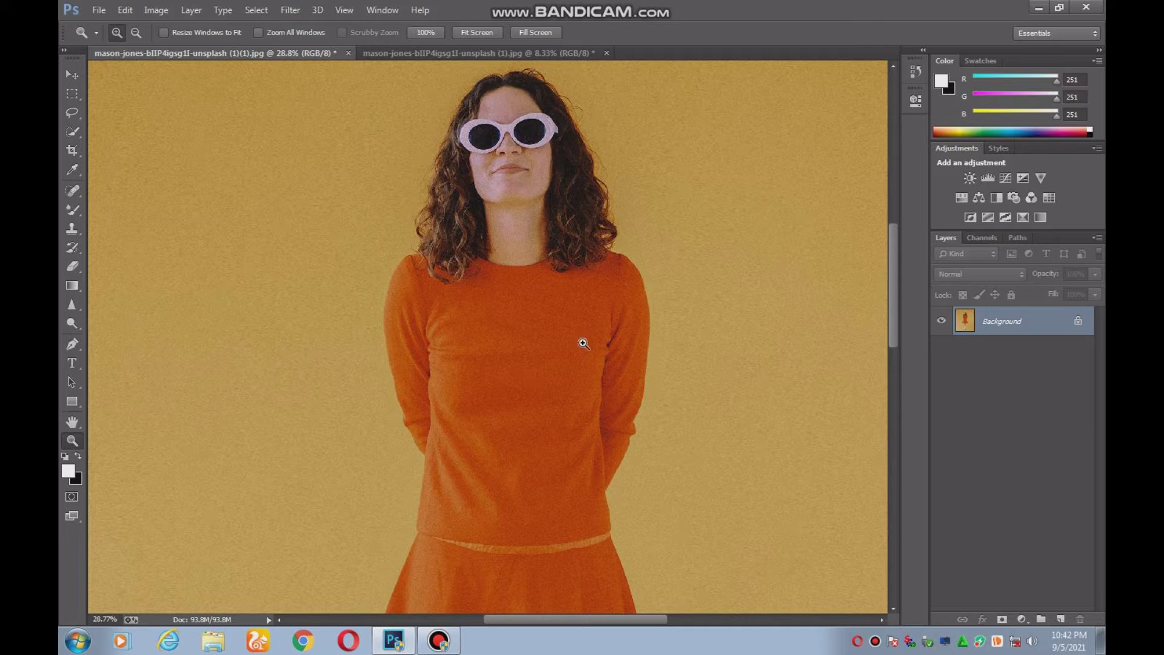
pyautogui.click(72, 132)
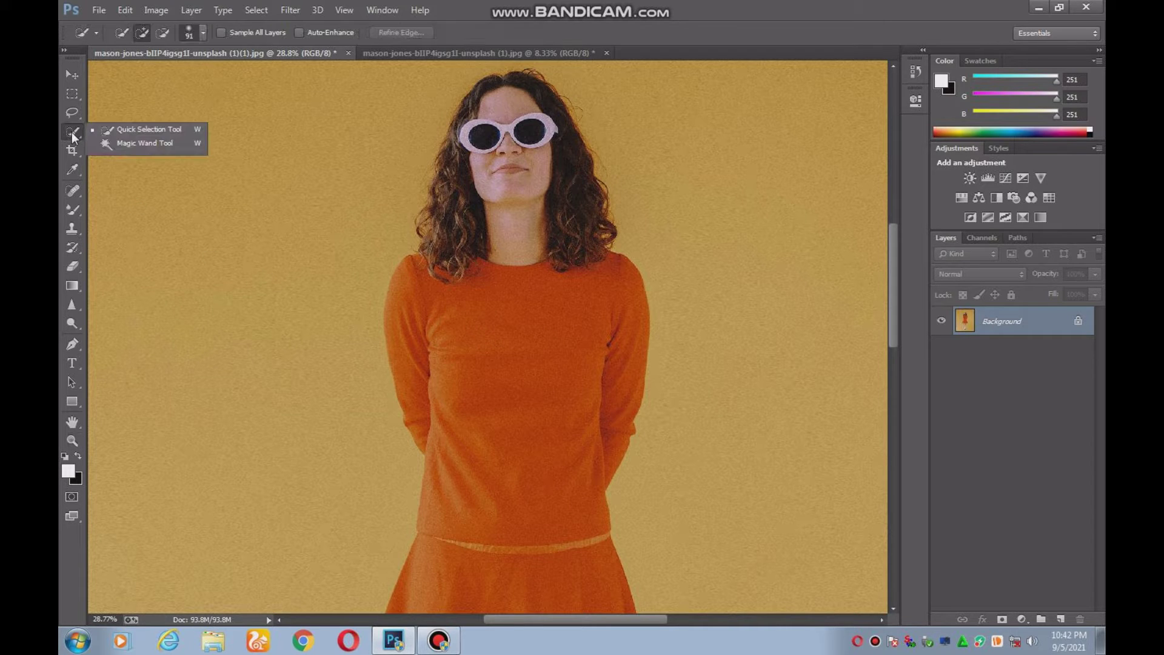
pyautogui.click(146, 130)
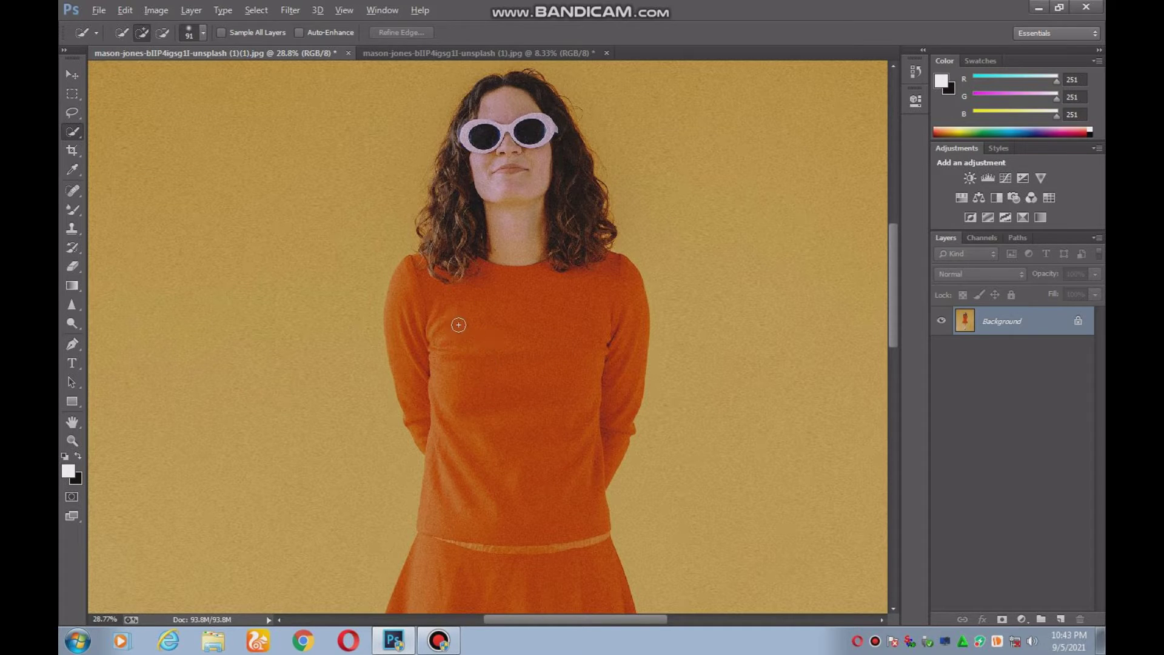
# Step: Paint a selection over the orange sweater and skirt
pyautogui.scroll(1, 460, 330)
pyautogui.scroll(2, 490, 344)
pyautogui.scroll(2, 490, 344)
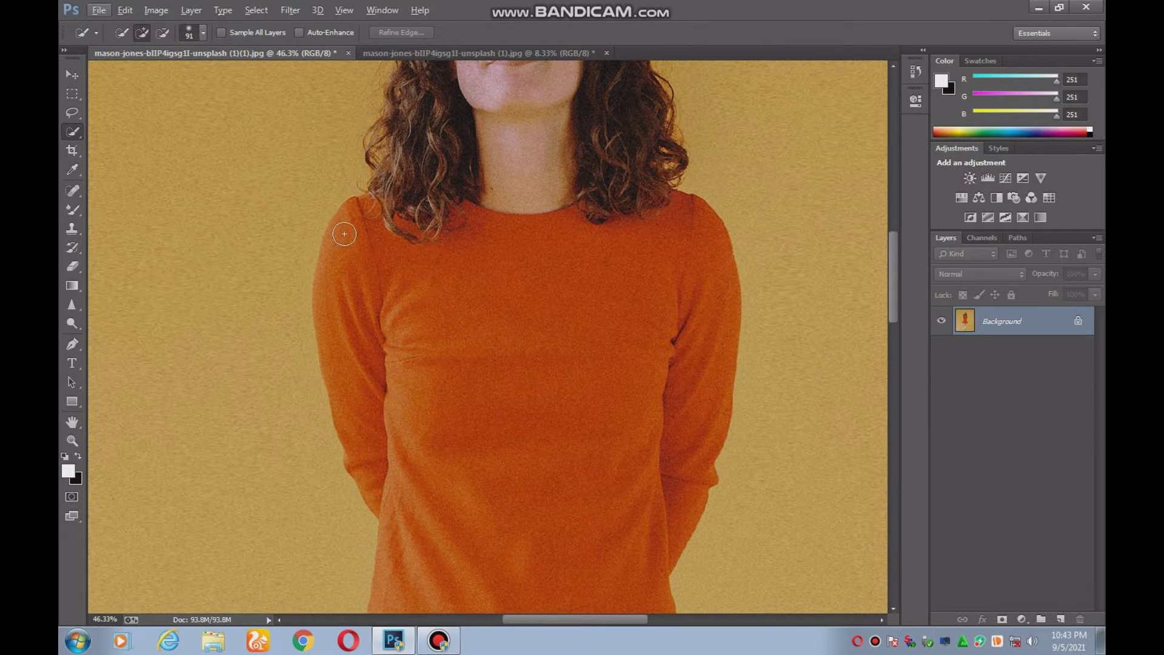
pyautogui.moveTo(345, 221)
pyautogui.mouseDown()
pyautogui.moveTo(338, 251)
pyautogui.moveTo(516, 306)
pyautogui.mouseUp()
pyautogui.scroll(-2, 517, 306)
pyautogui.scroll(-2, 549, 319)
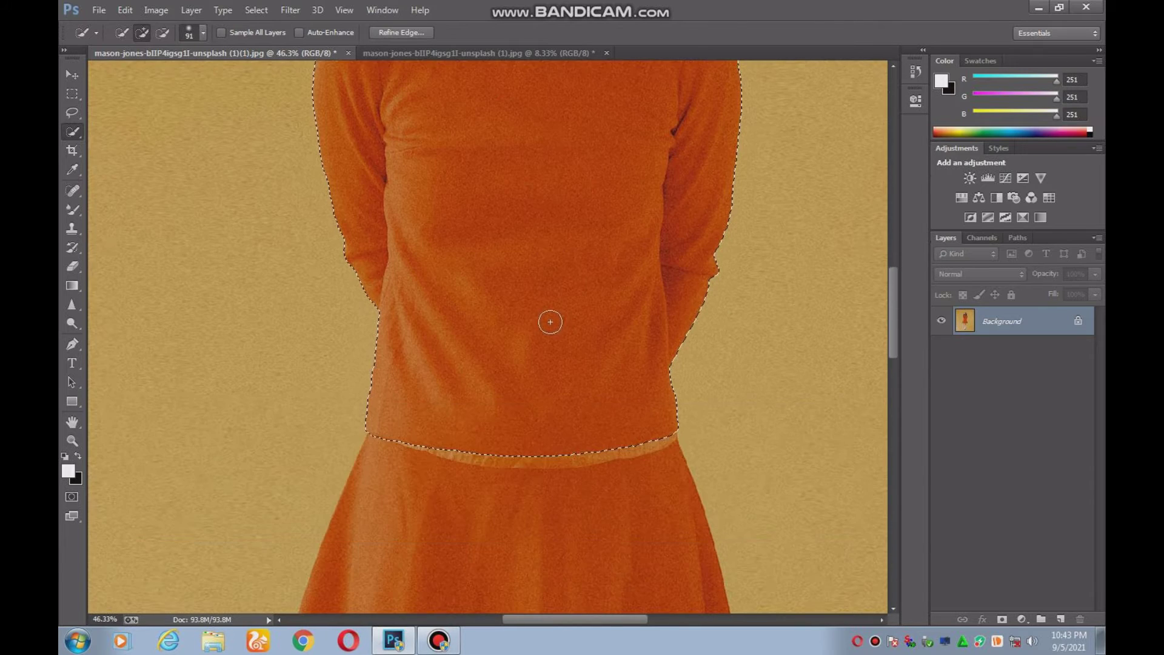
pyautogui.moveTo(535, 481)
pyautogui.mouseDown()
pyautogui.moveTo(534, 527)
pyautogui.moveTo(540, 442)
pyautogui.mouseUp()
pyautogui.scroll(-3, 540, 442)
pyautogui.scroll(-2, 528, 427)
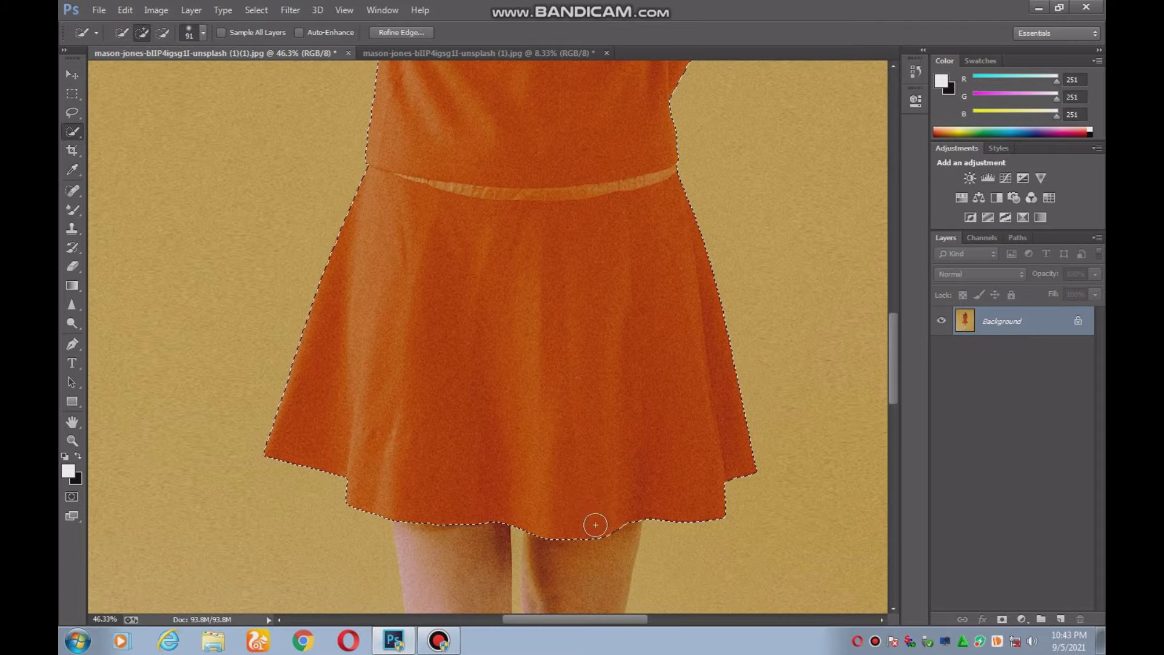
pyautogui.scroll(1, 522, 412)
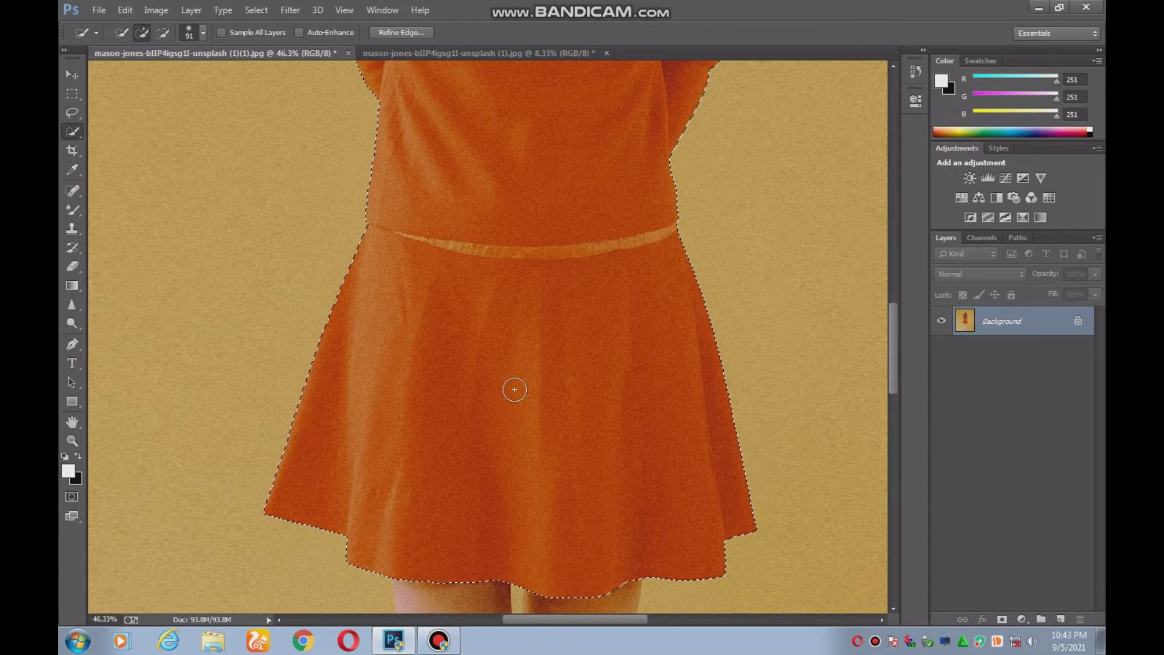
pyautogui.scroll(1, 515, 388)
pyautogui.scroll(3, 514, 383)
pyautogui.scroll(2, 509, 381)
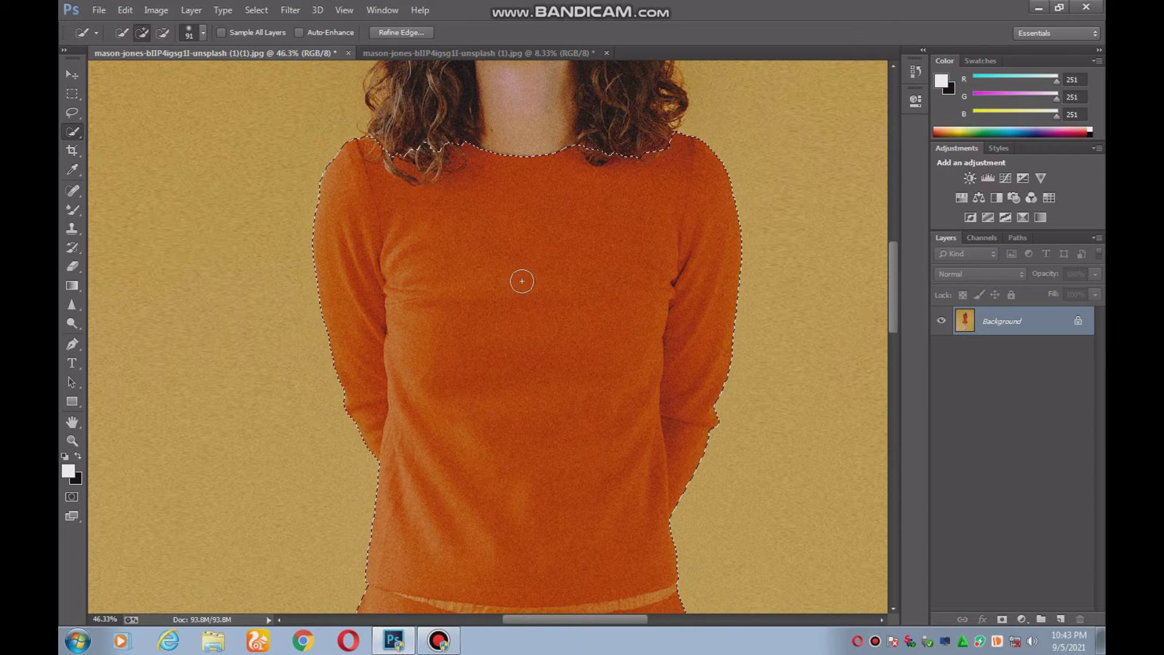
pyautogui.keyDown('alt'); pyautogui.scroll(-2, 520, 287); pyautogui.keyUp('alt')
pyautogui.keyDown('alt'); pyautogui.scroll(-2, 521, 290); pyautogui.keyUp('alt')
pyautogui.keyDown('alt'); pyautogui.scroll(-1, 522, 290); pyautogui.keyUp('alt')
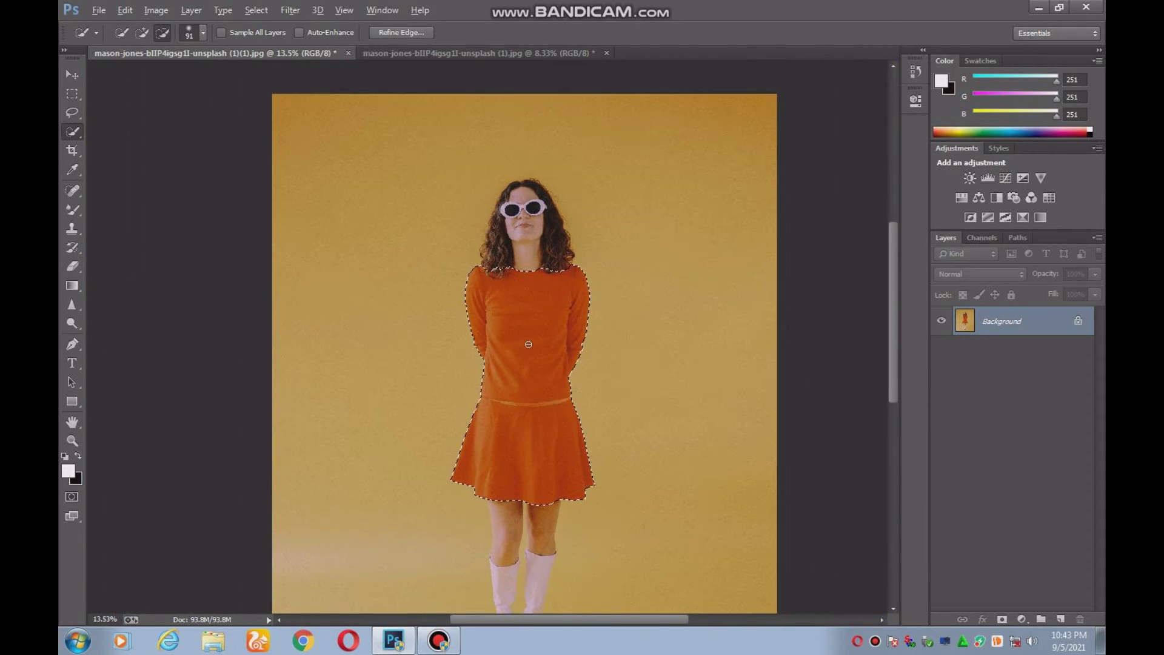
pyautogui.keyDown('alt'); pyautogui.scroll(-1, 522, 289); pyautogui.keyUp('alt')
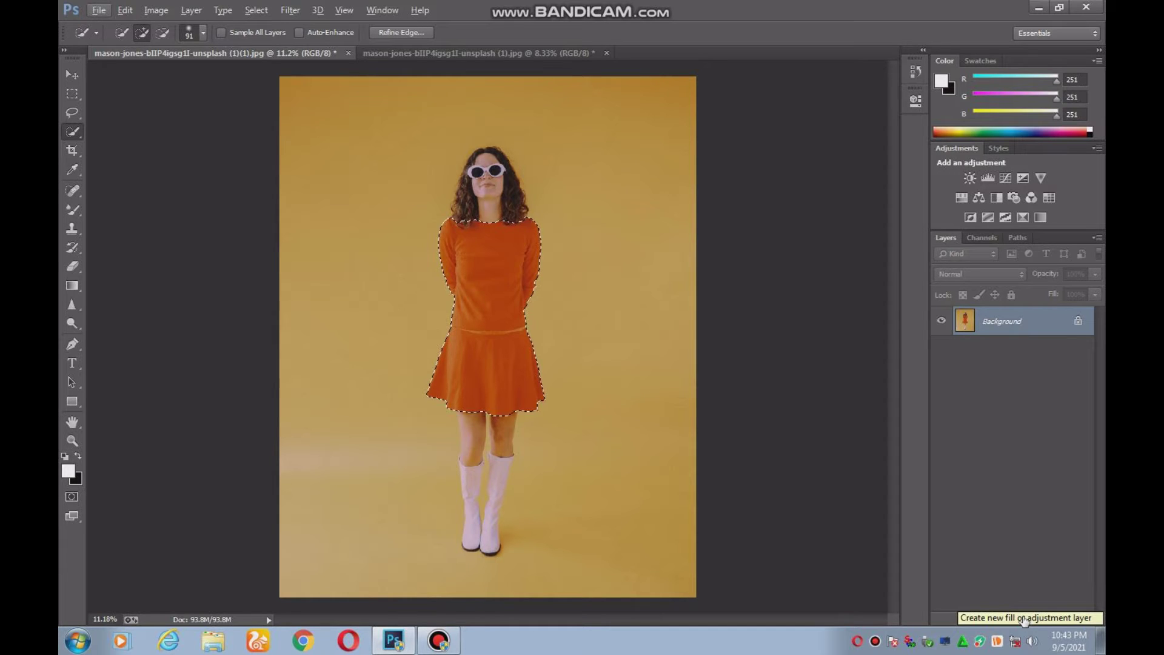
# Step: Add a masked Hue/Saturation layer with Hue -20, Saturation -16, Lightness -5
pyautogui.click(1023, 619)
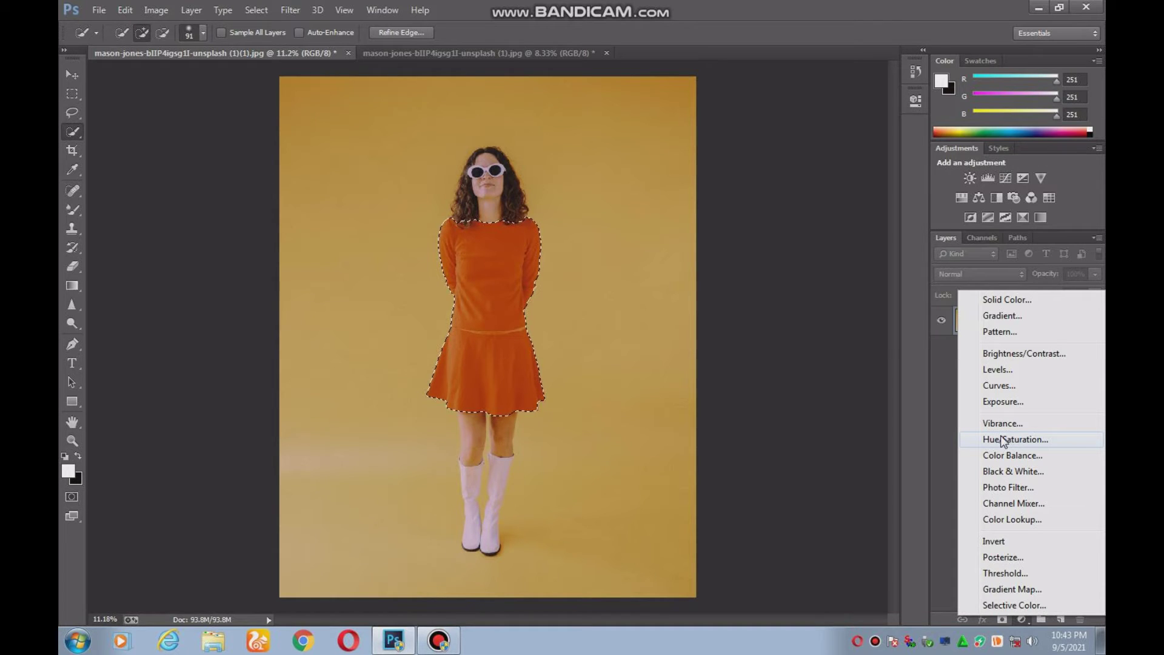
pyautogui.click(1002, 439)
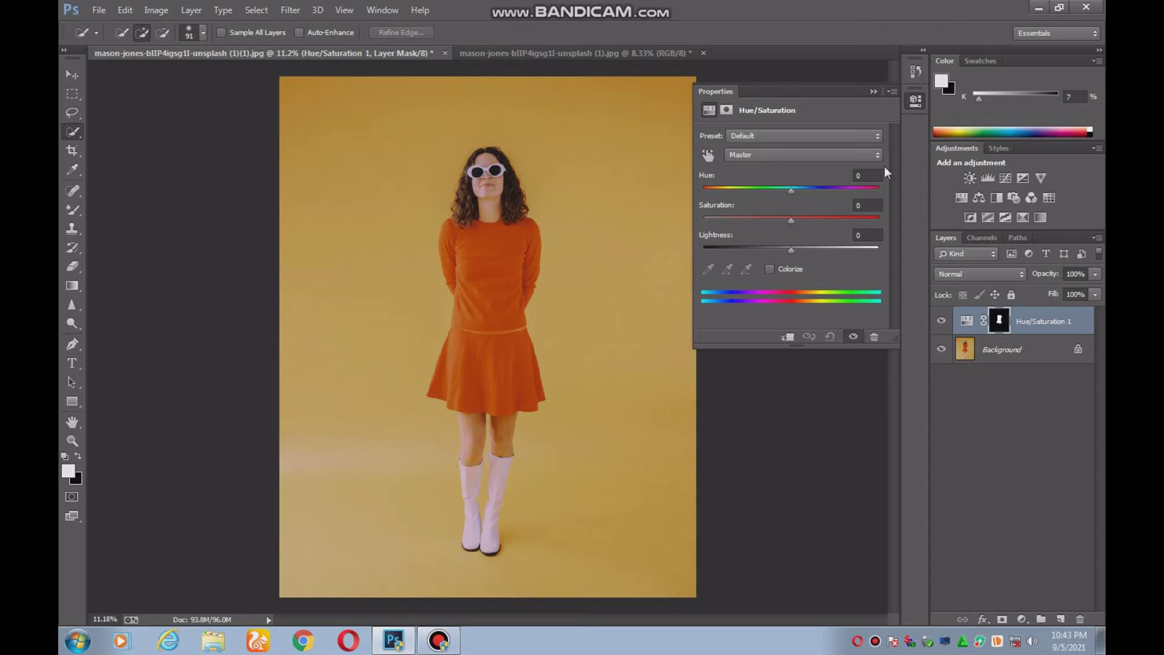
pyautogui.click(791, 186)
pyautogui.moveTo(791, 187)
pyautogui.mouseDown()
pyautogui.moveTo(840, 188)
pyautogui.moveTo(774, 184)
pyautogui.mouseUp()
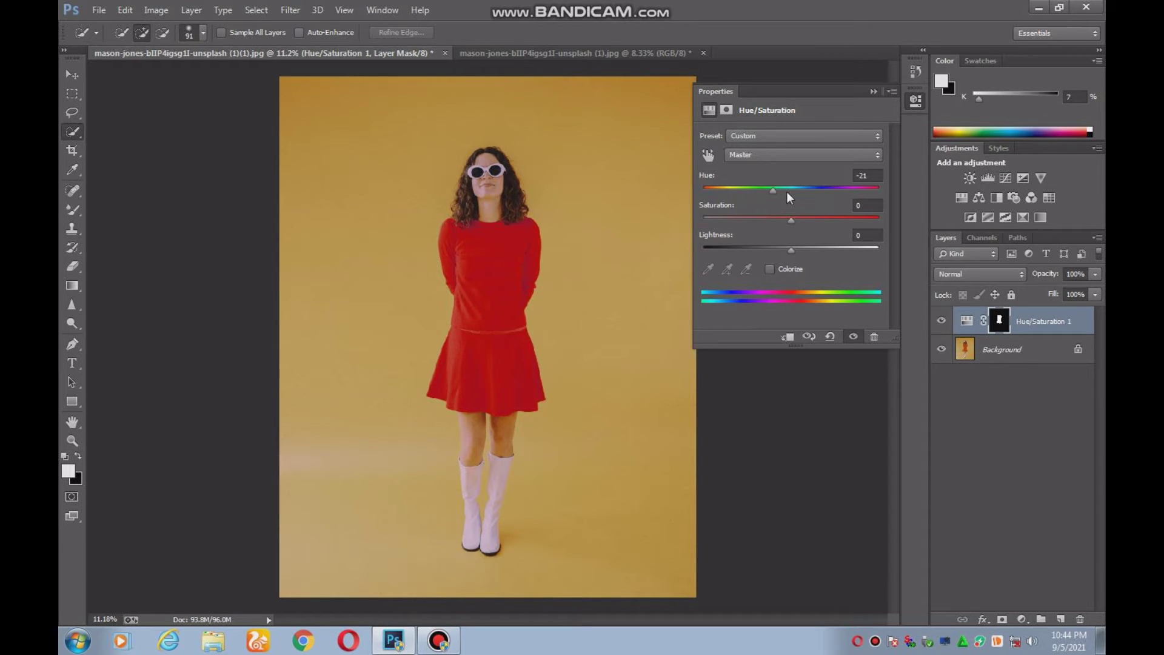
pyautogui.moveTo(771, 185)
pyautogui.mouseDown()
pyautogui.moveTo(798, 191)
pyautogui.moveTo(726, 188)
pyautogui.moveTo(768, 188)
pyautogui.moveTo(759, 212)
pyautogui.moveTo(778, 218)
pyautogui.mouseUp()
pyautogui.moveTo(791, 250); pyautogui.dragTo(788, 250)
# Step: Collapse the Properties panel to hide the Hue/Saturation settings
pyautogui.click(871, 90)
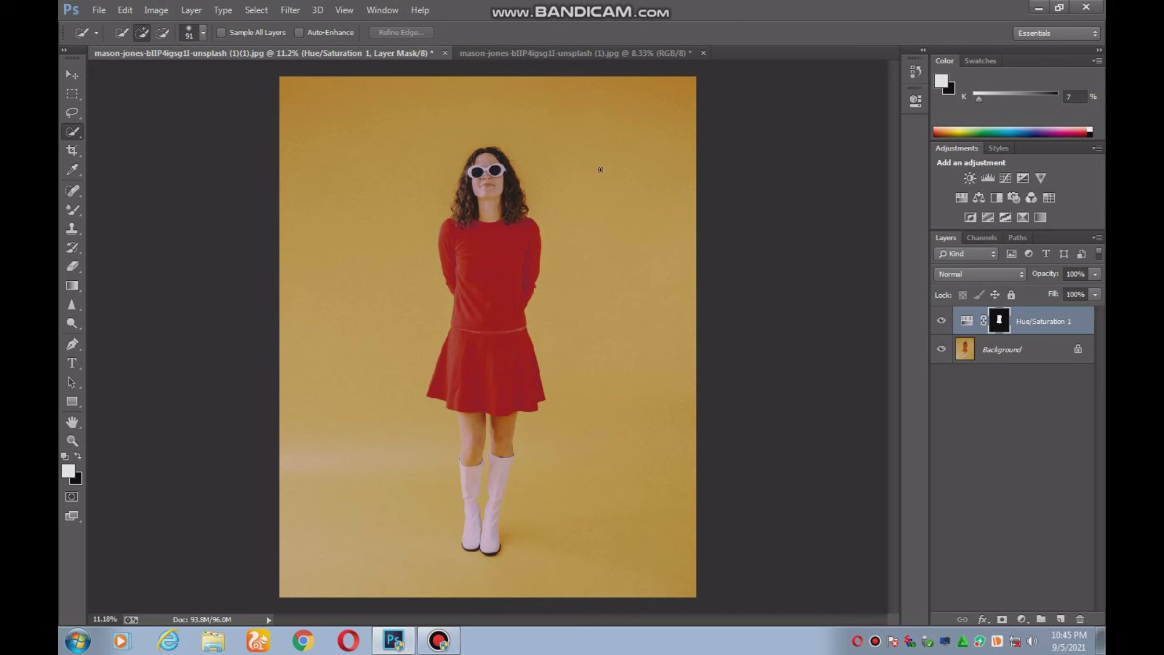
# Step: Abandon the layered Save As and merge the adjustment layer down into the Background
pyautogui.click(99, 10)
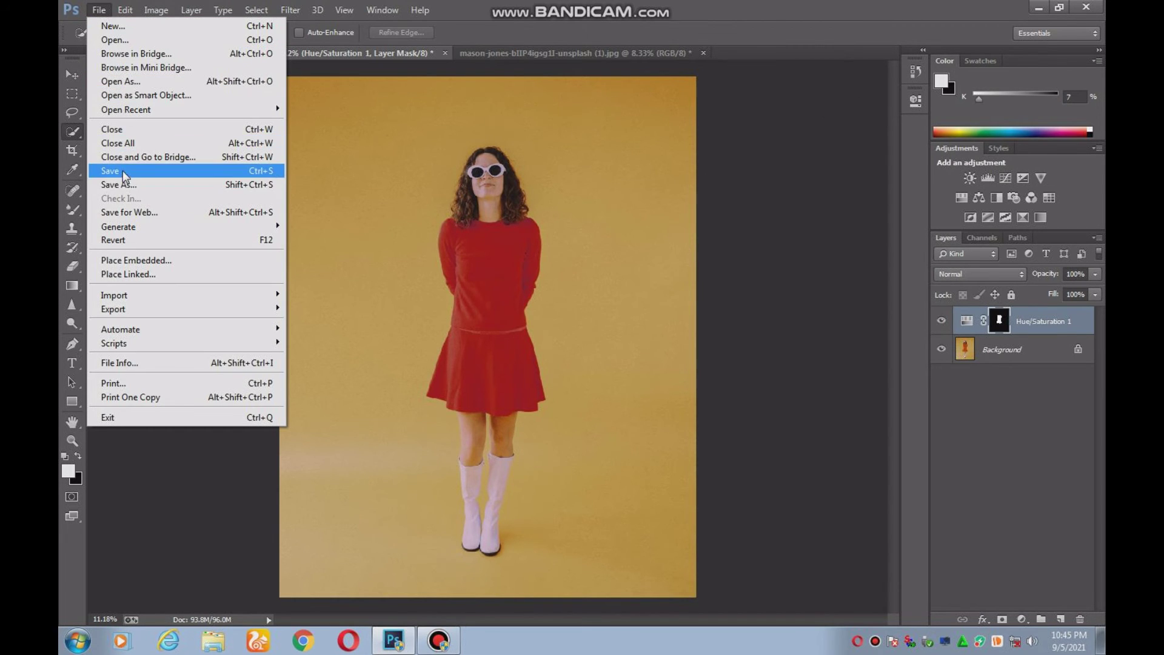
pyautogui.click(128, 185)
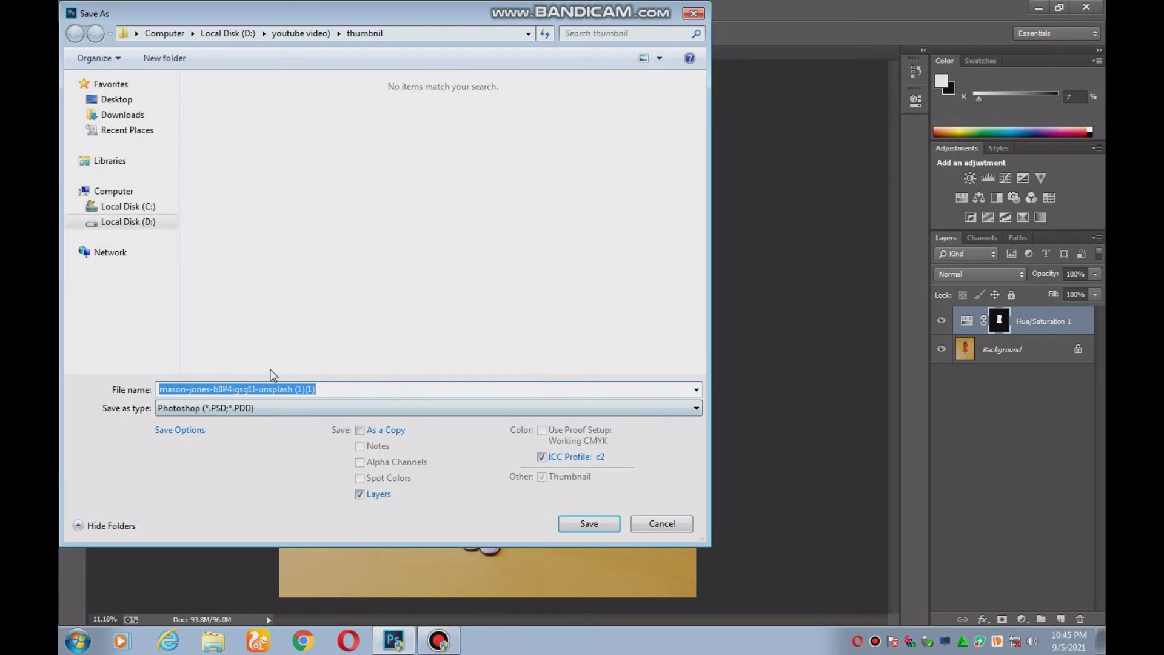
pyautogui.click(688, 17)
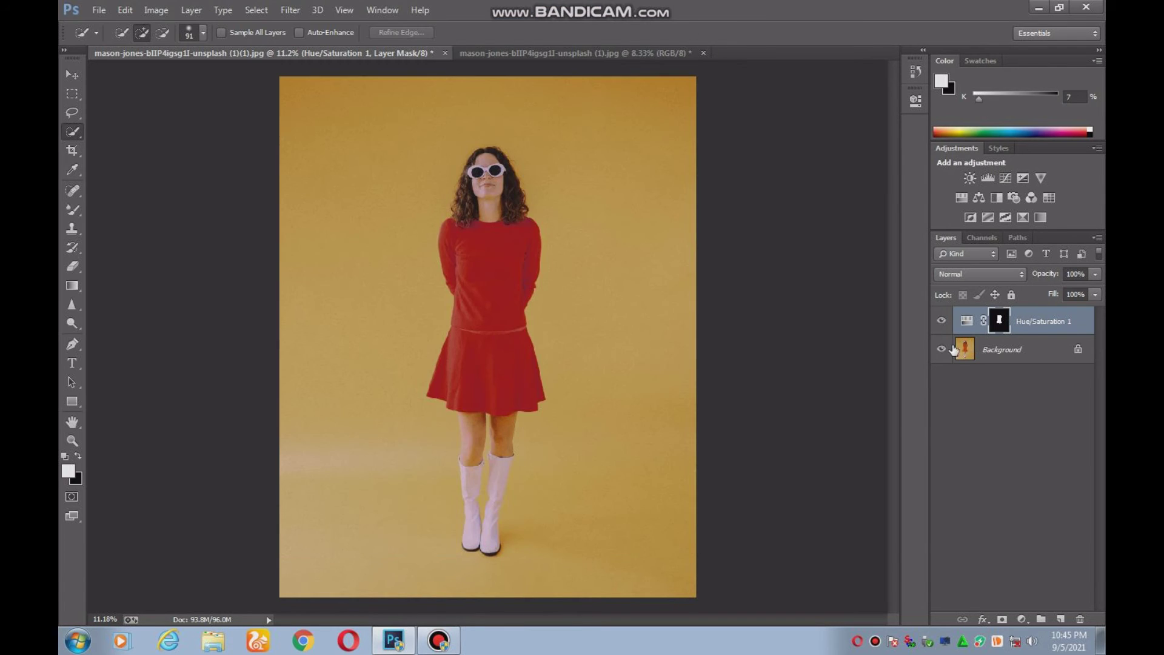
pyautogui.rightClick(1029, 322)
pyautogui.click(904, 398)
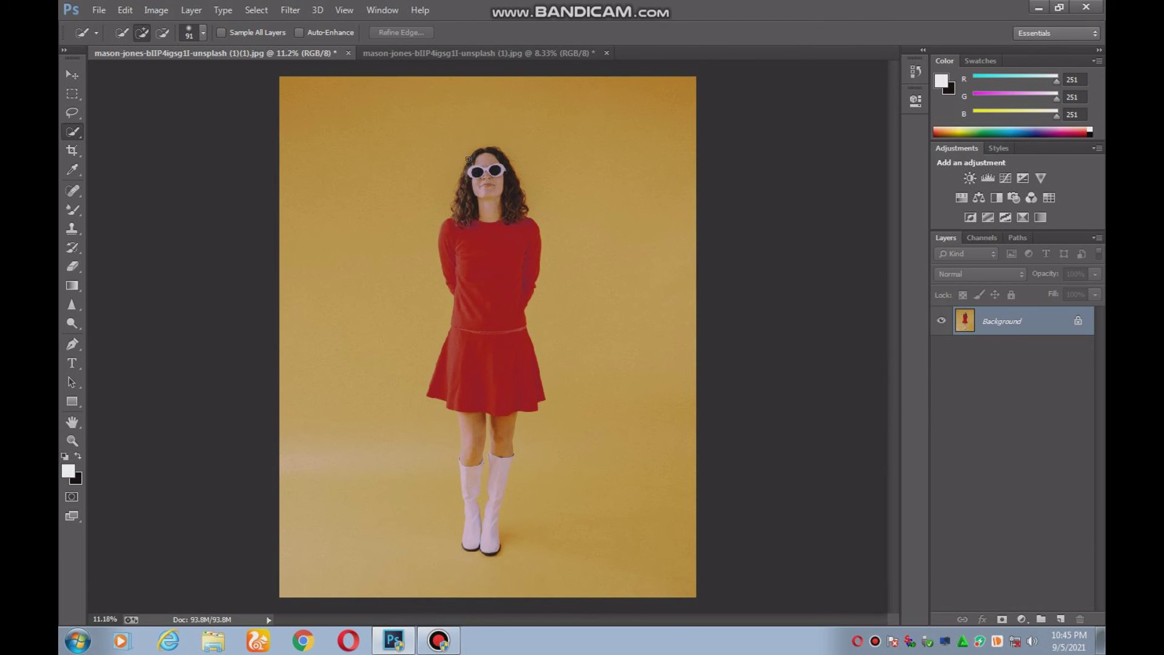
# Step: Save the flattened image as a JPEG at Quality 12 Maximum
pyautogui.click(99, 10)
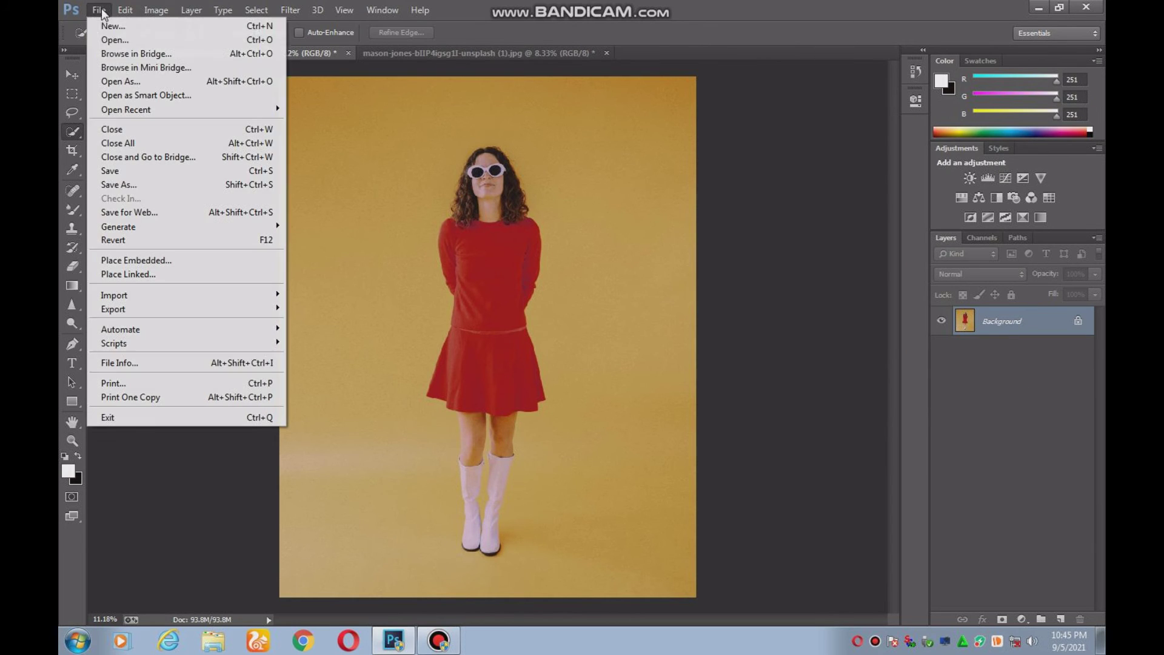
pyautogui.click(131, 183)
pyautogui.click(128, 222)
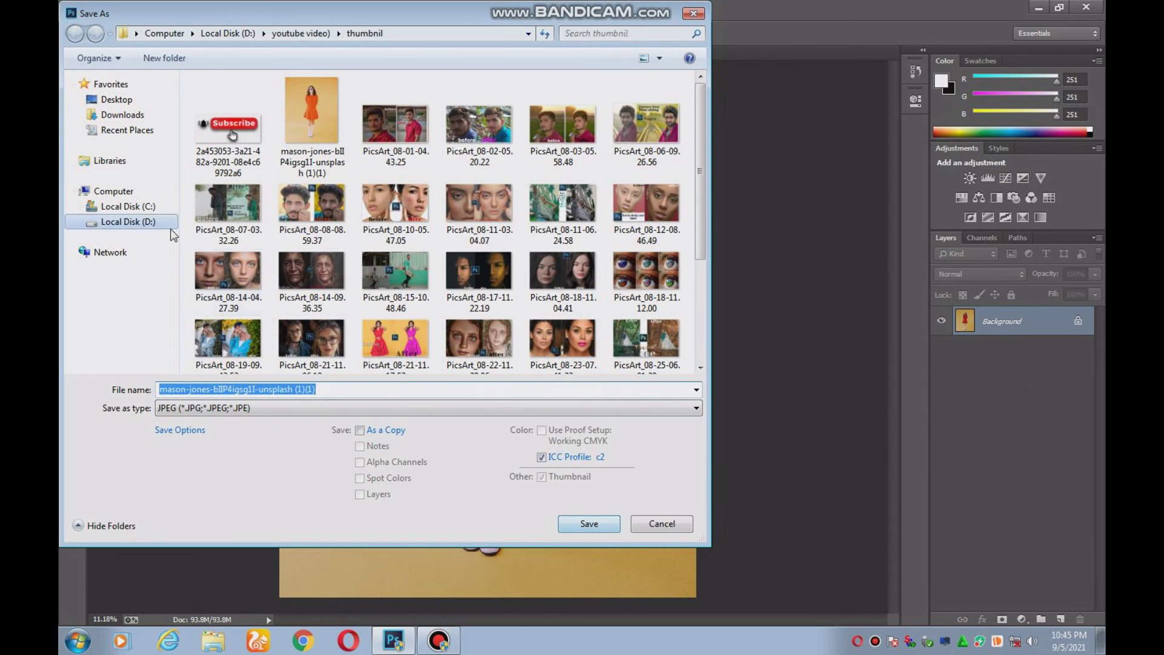
pyautogui.click(567, 522)
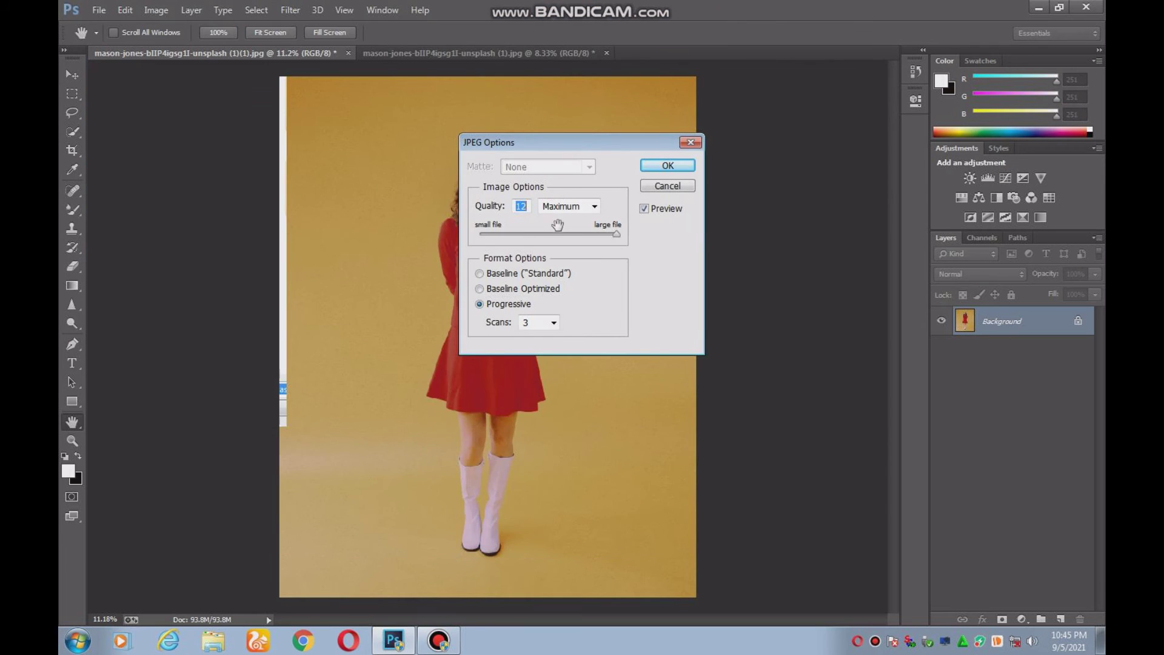
pyautogui.click(649, 168)
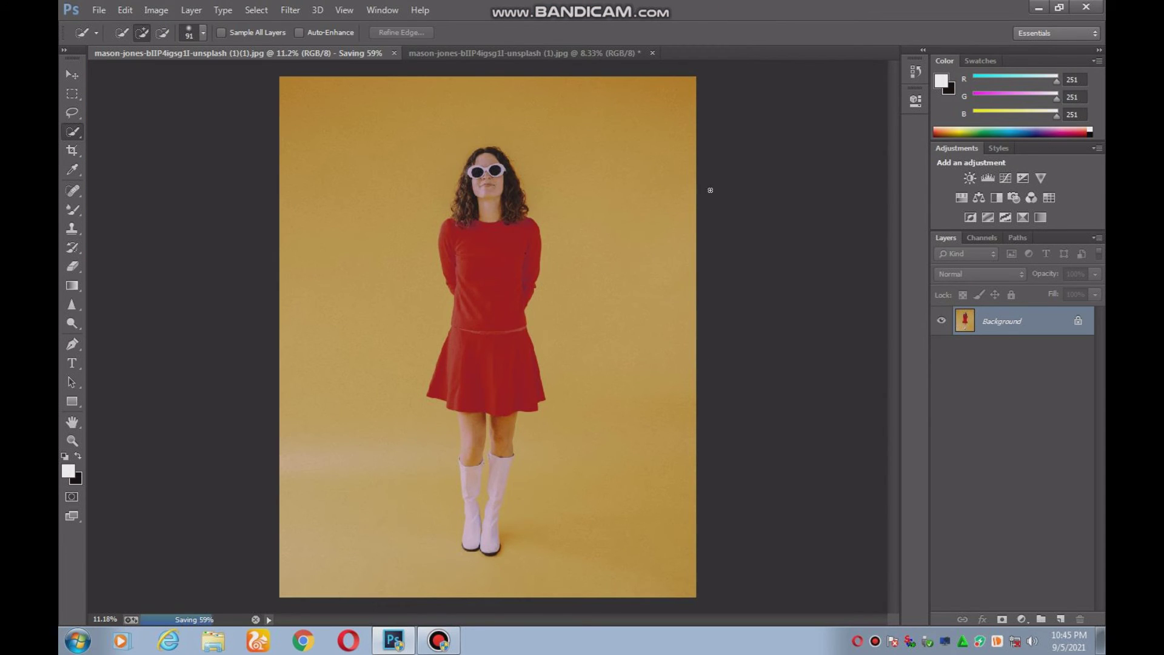
# Step: Delete the Merge Down history step and reopen the Hue/Saturation 1 layer's settings
pyautogui.click(916, 72)
pyautogui.rightClick(819, 207)
pyautogui.click(838, 231)
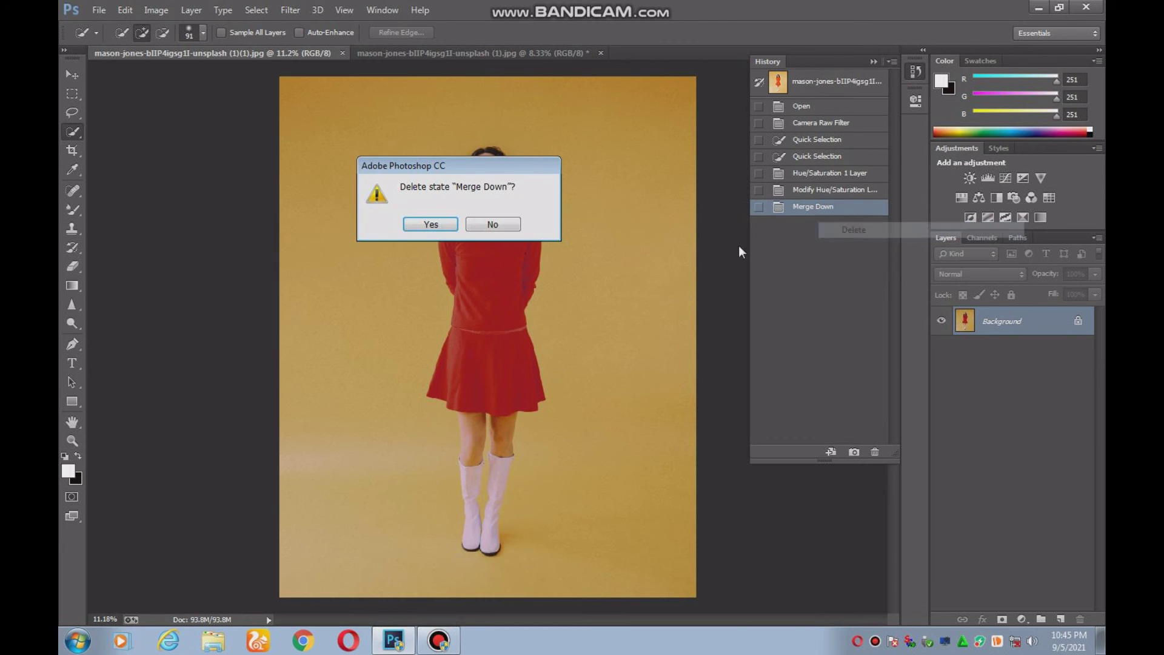
pyautogui.click(428, 225)
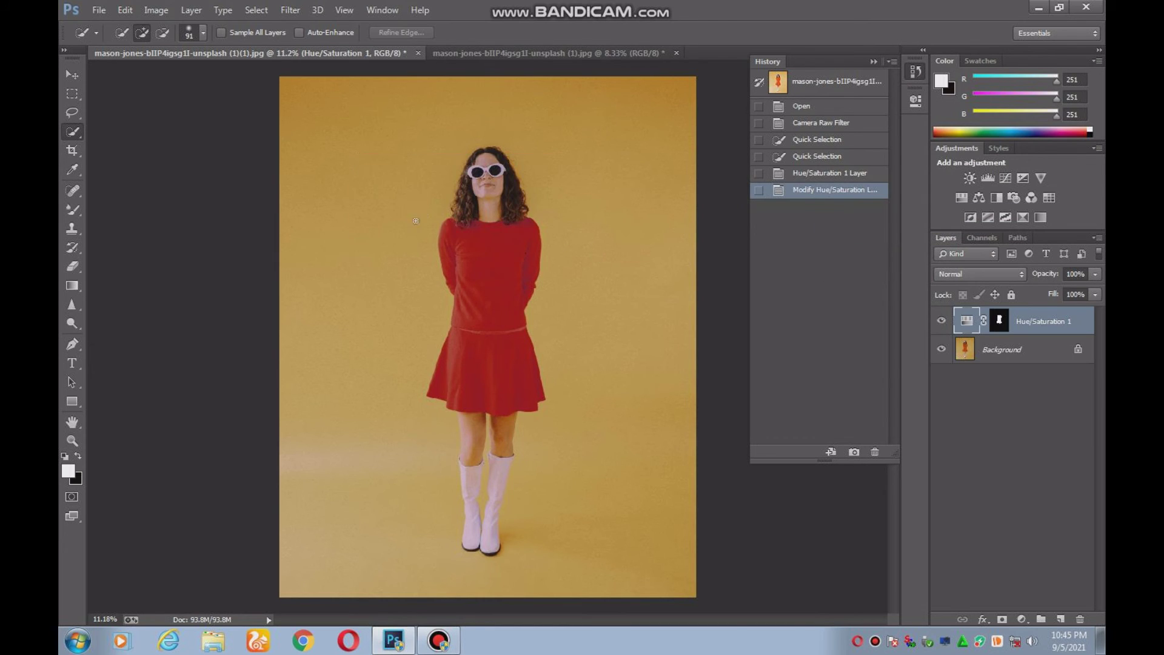
pyautogui.click(916, 72)
pyautogui.doubleClick(975, 322)
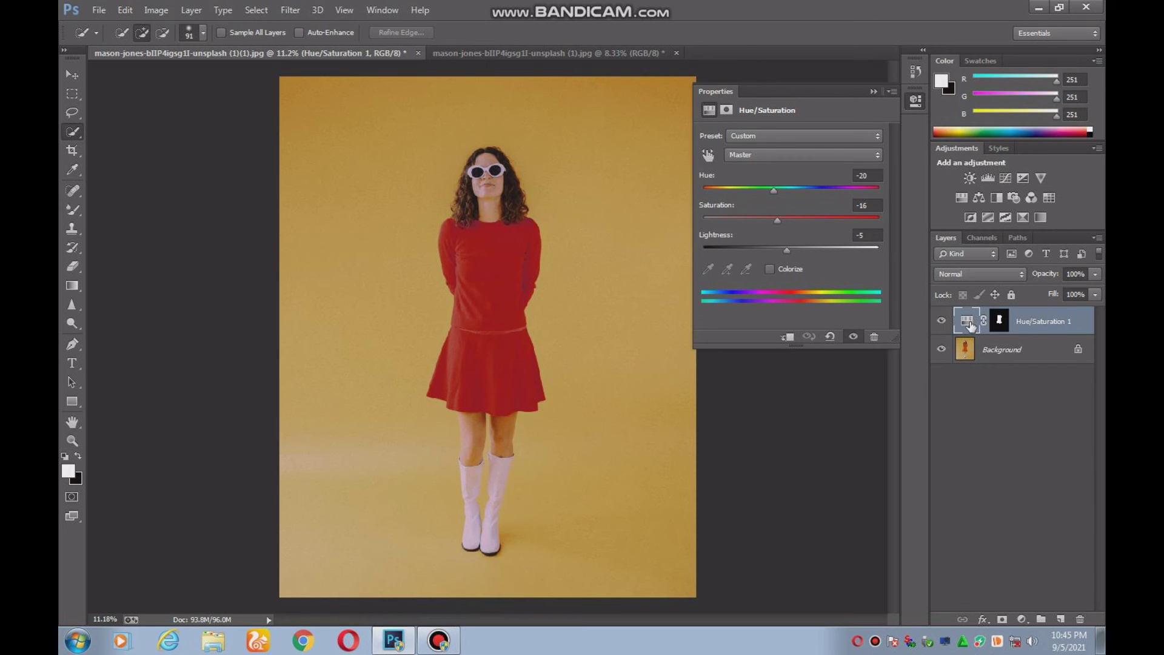
# Step: Shift Hue to +40 for a lime-green dress, then collapse the Properties panel
pyautogui.moveTo(773, 188)
pyautogui.mouseDown()
pyautogui.moveTo(881, 193)
pyautogui.moveTo(741, 180)
pyautogui.moveTo(744, 191)
pyautogui.moveTo(714, 190)
pyautogui.moveTo(775, 220)
pyautogui.moveTo(741, 192)
pyautogui.moveTo(828, 192)
pyautogui.mouseUp()
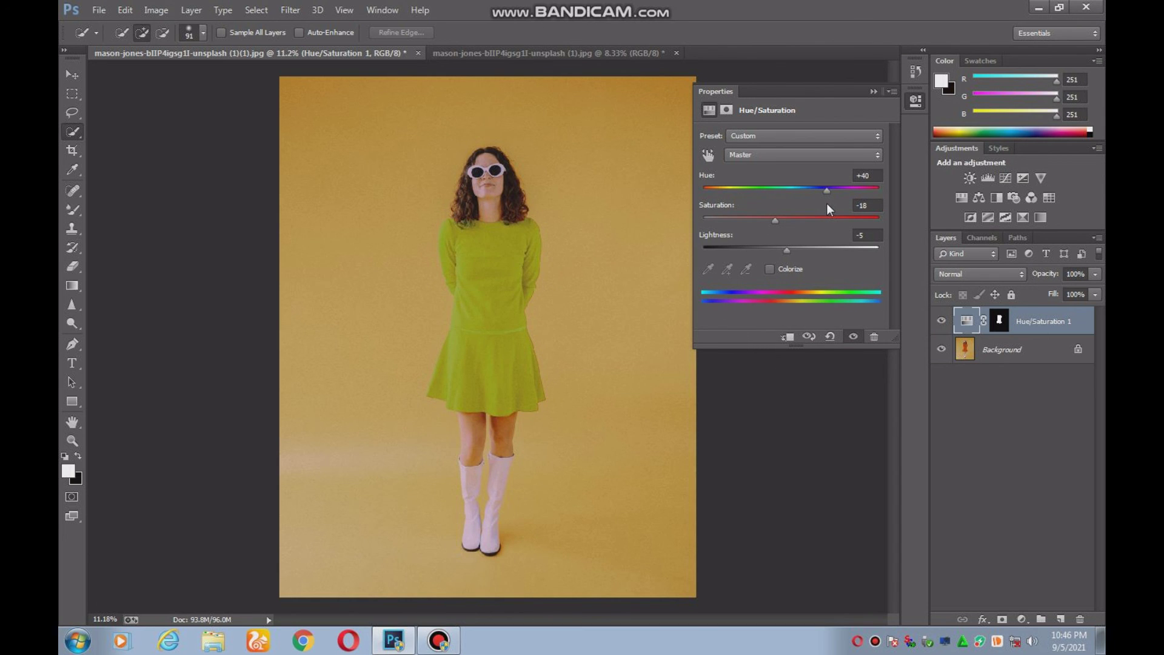
pyautogui.click(874, 90)
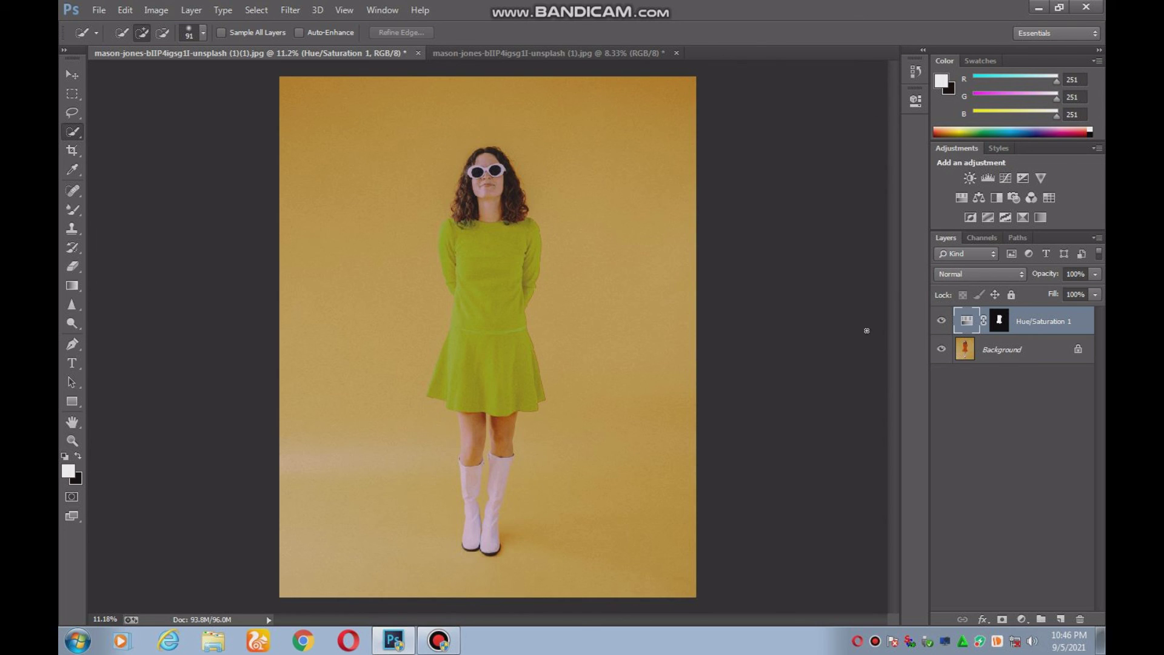
# Step: Toggle the adjustment layer's visibility to compare, then minimize Photoshop
pyautogui.click(940, 321)
pyautogui.click(1044, 10)
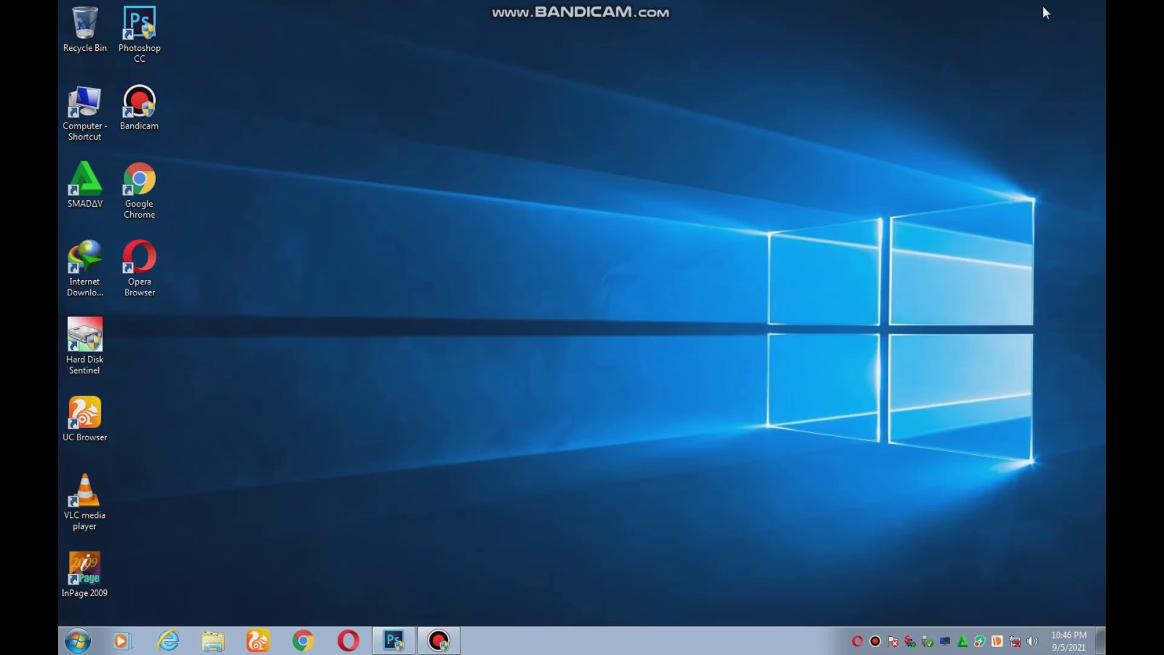